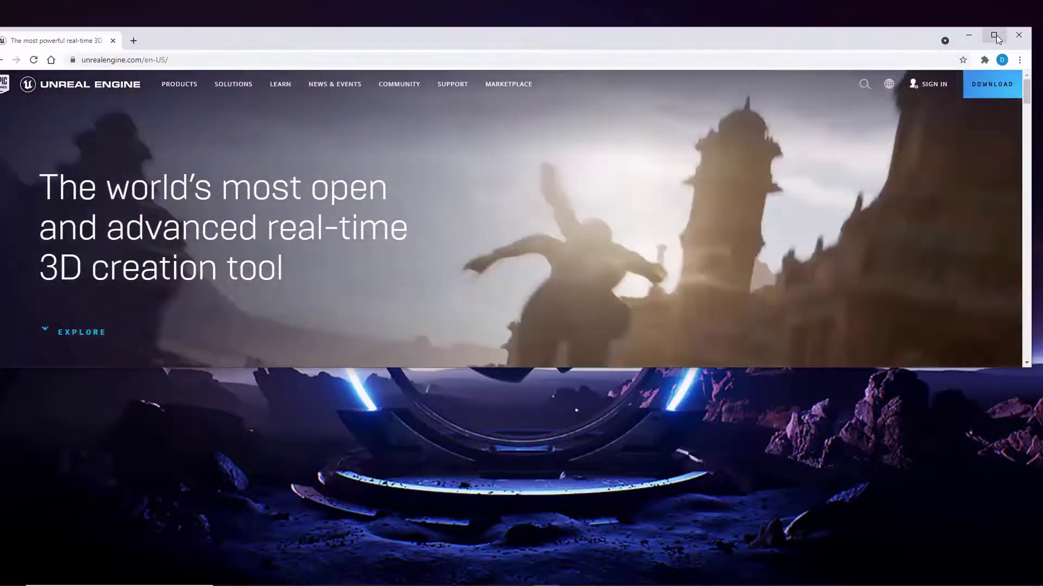
Step: Maximize the browser and scroll the Unreal Engine Download page to the Publishing and Creators license options
click(996, 36)
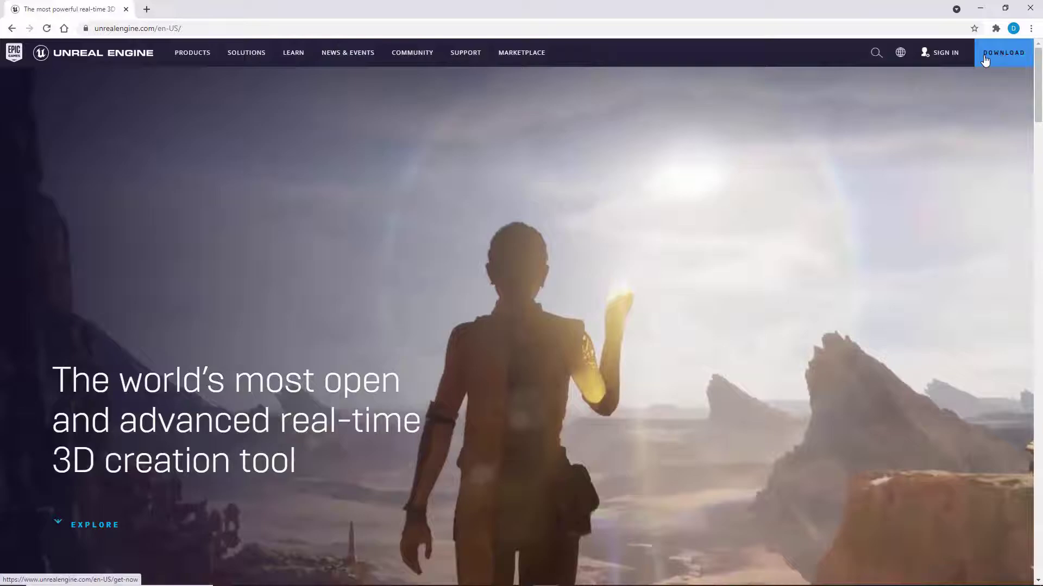
click(1002, 58)
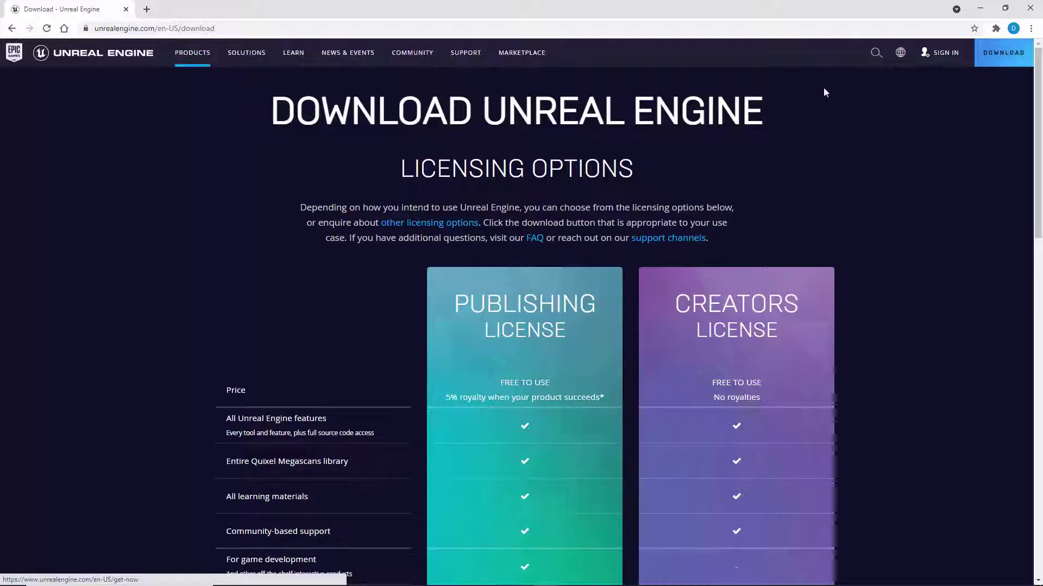
mouse_move(514, 323)
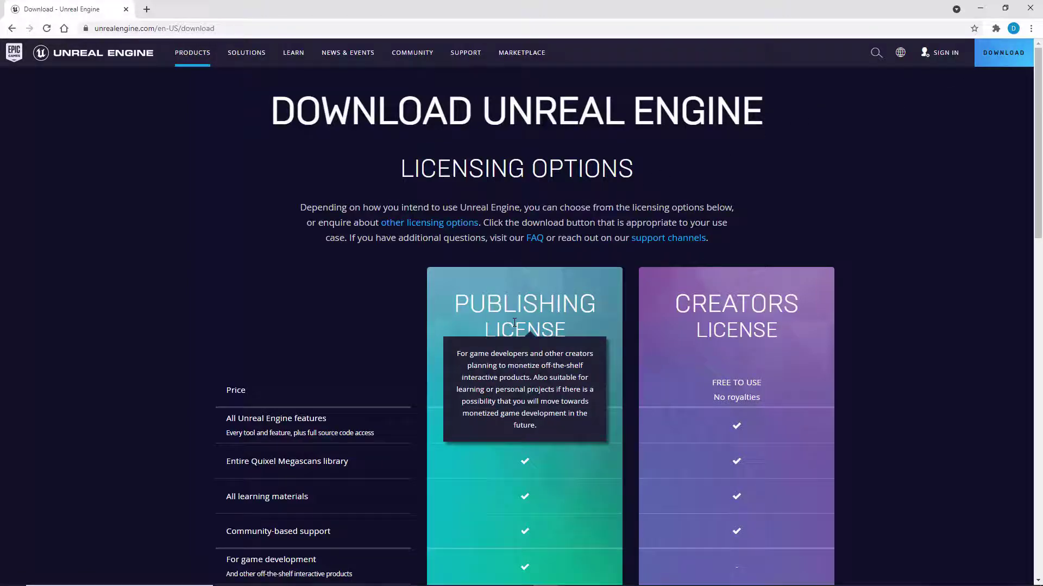
scroll(404, 329, down, 2)
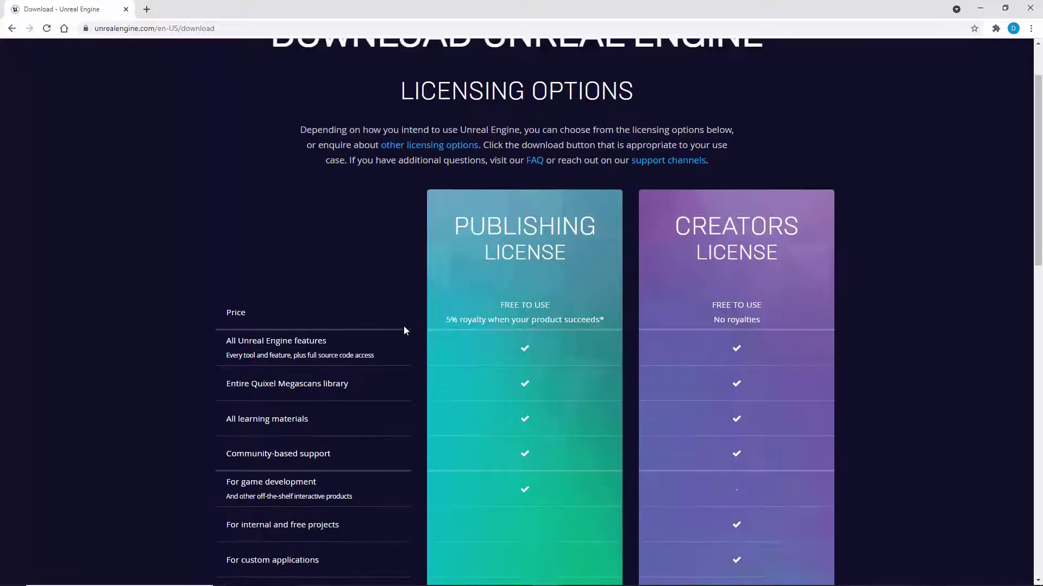
scroll(404, 330, down, 6)
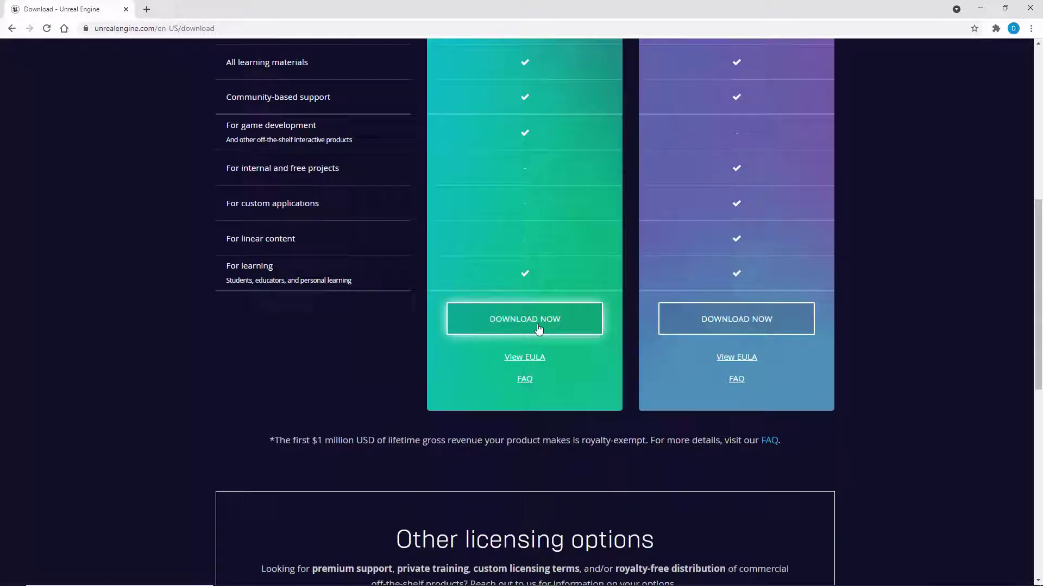
Step: Download the launcher installer under the Publishing License and run the downloaded .msi file
click(538, 328)
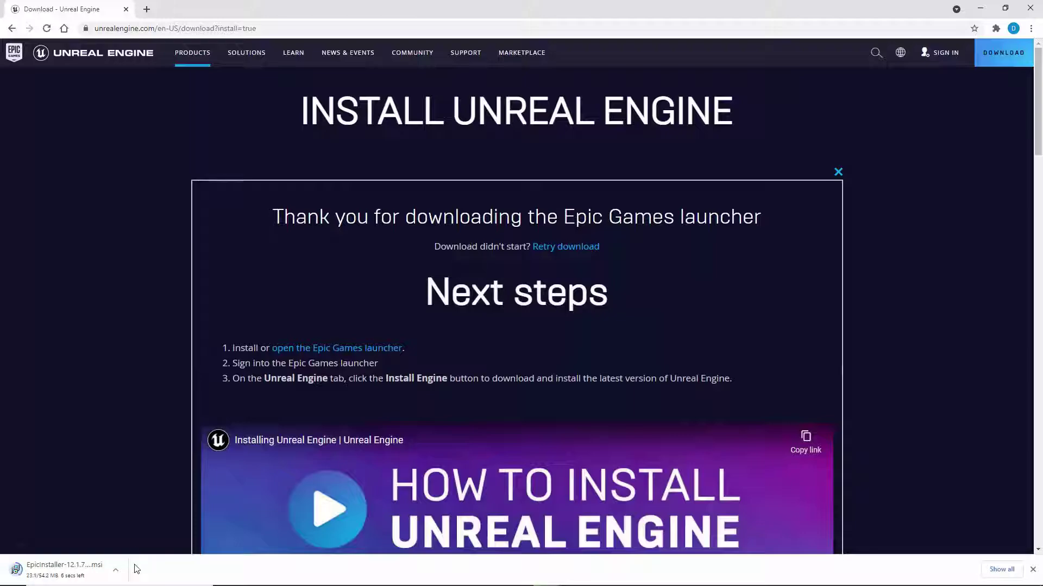
click(85, 568)
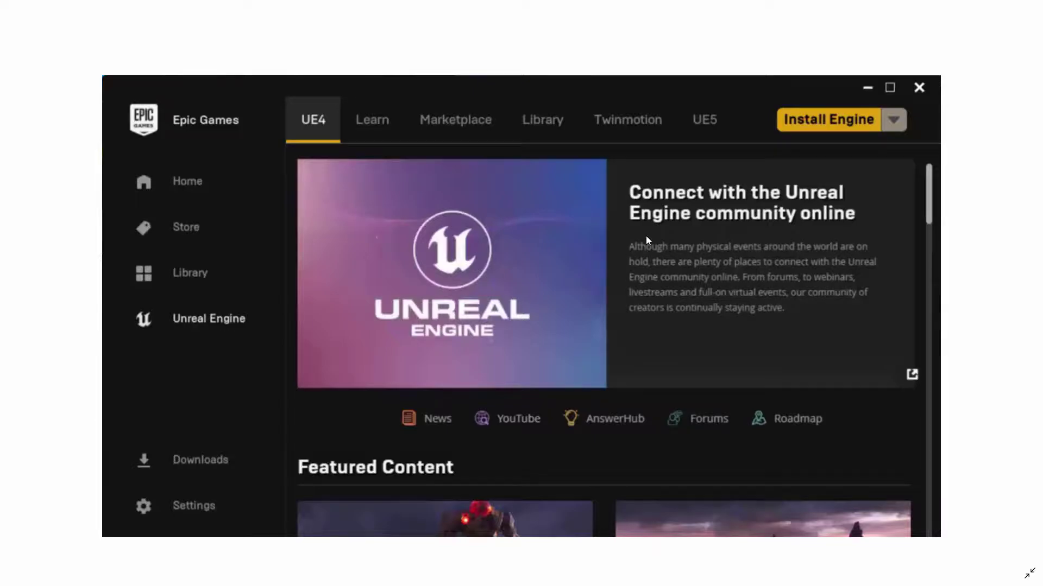
Step: Switch to the UE5 page and request the Unreal Engine 5 Early Access download
click(717, 157)
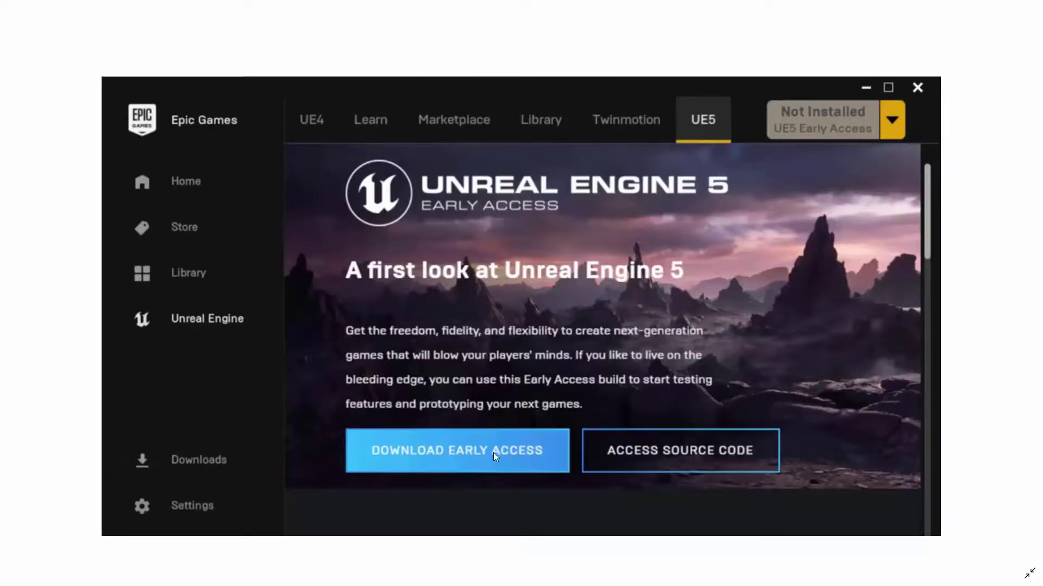
click(518, 466)
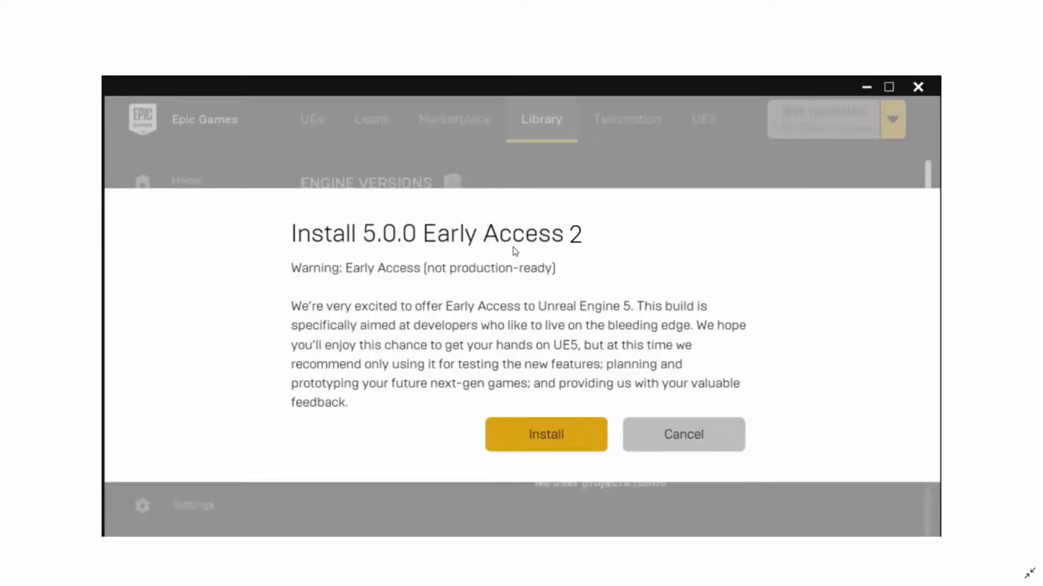
Step: Accept the 5.0.0 Early Access 2 not-production-ready warning to continue installing
click(538, 438)
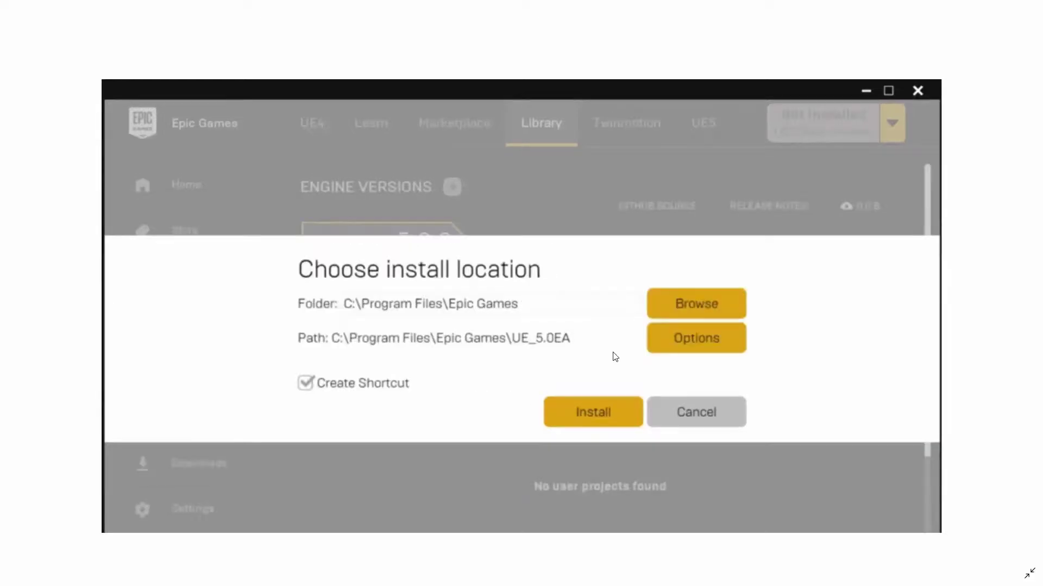